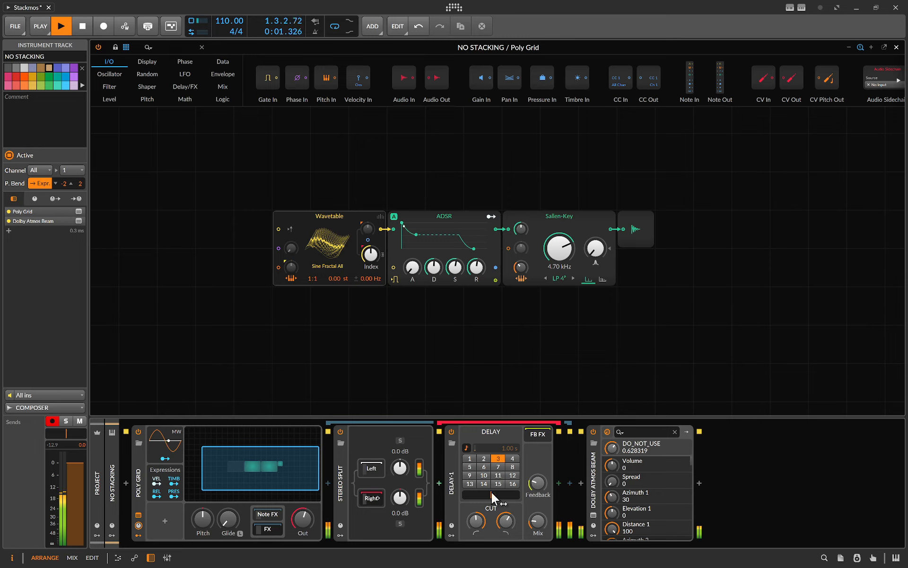
# Open the NO STACKING track's Dolby Atmos Beam panner window, inspect its objects, and close it
pyautogui.click(593, 515)
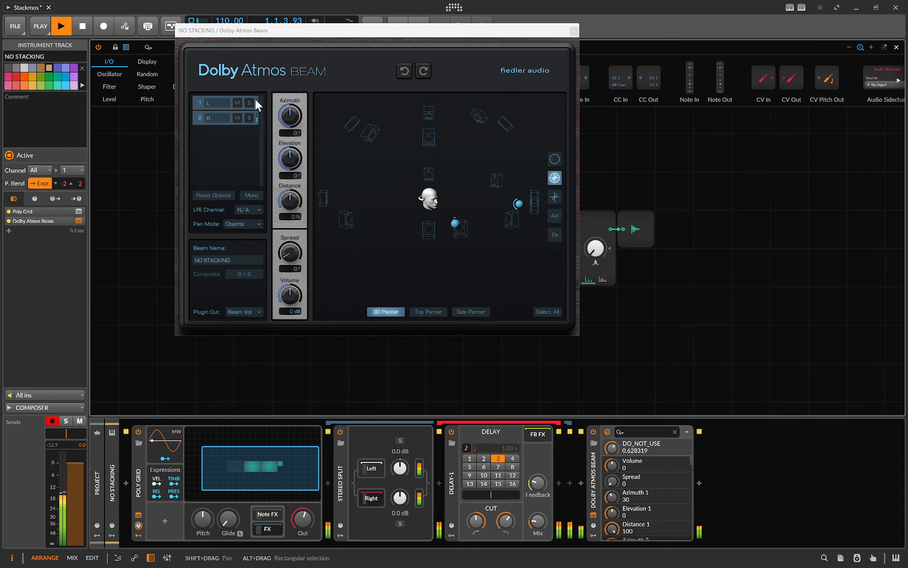
pyautogui.moveTo(373, 197); pyautogui.dragTo(476, 271)
pyautogui.click(464, 278)
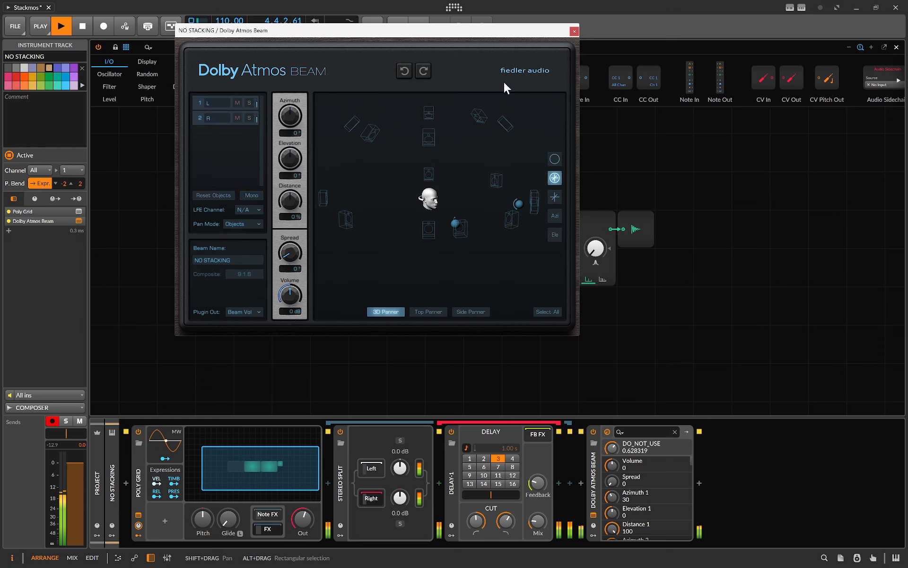
pyautogui.click(574, 31)
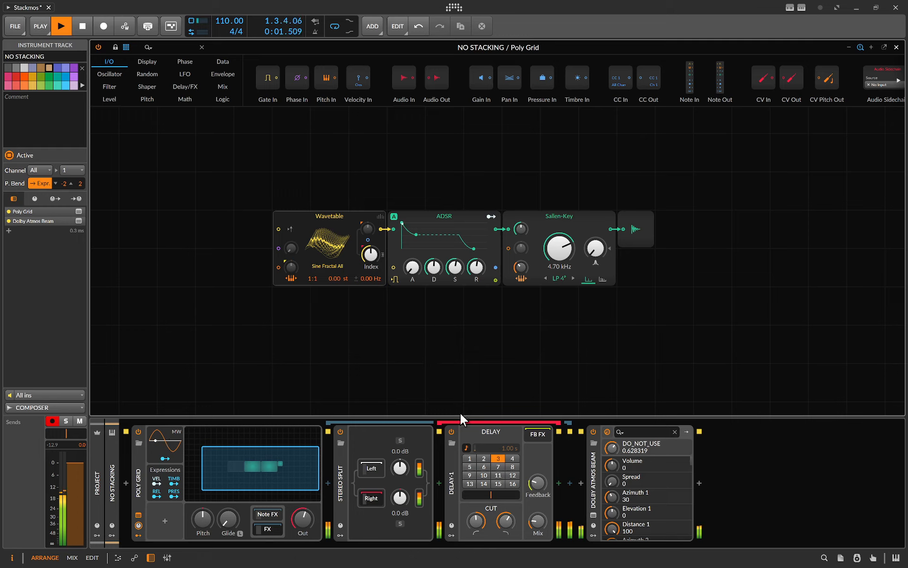
# Toggle between the Stereo Split's Left and Right chains to inspect each one
pyautogui.click(372, 497)
pyautogui.click(373, 498)
pyautogui.click(373, 471)
pyautogui.click(371, 501)
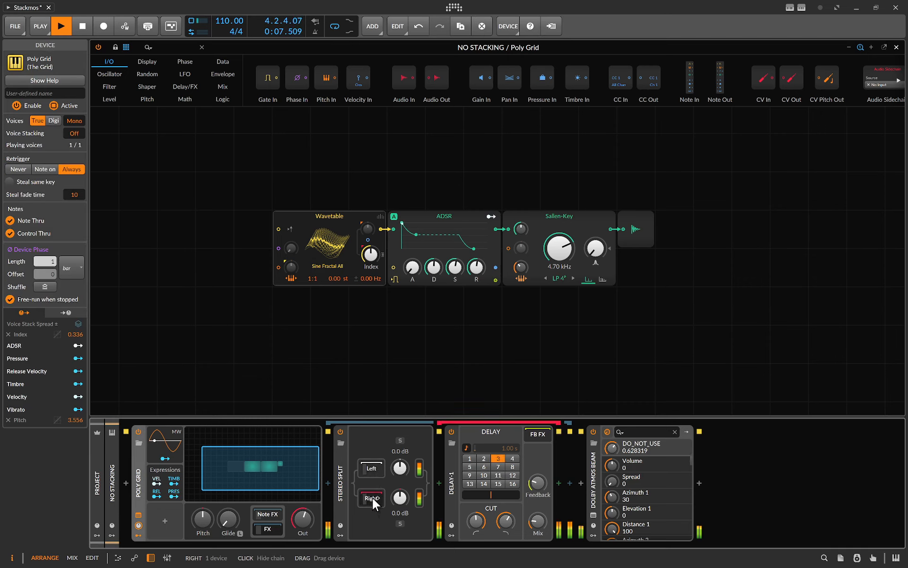
pyautogui.click(376, 469)
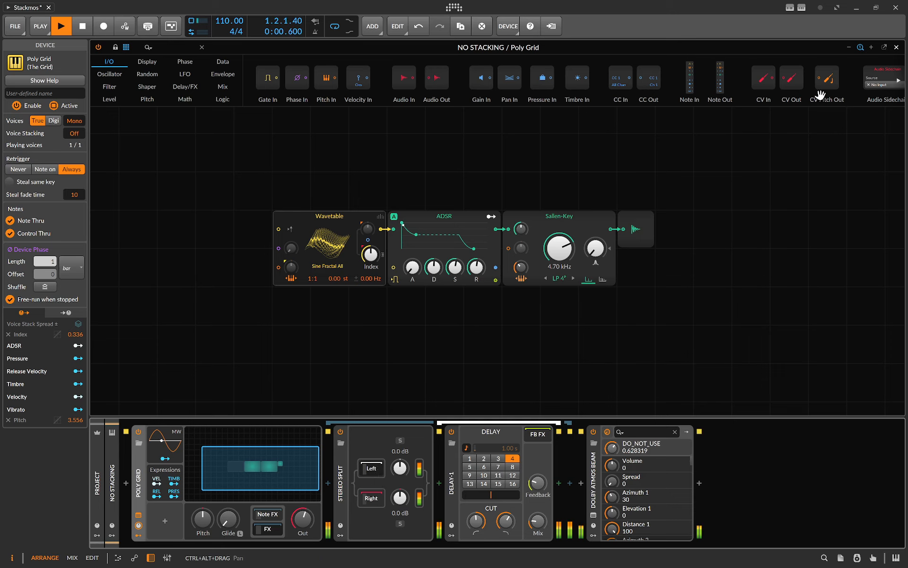
# Open the COMPOSER track's Dolby Atmos Composer window to inspect its connections, then close it
pyautogui.click(896, 48)
pyautogui.click(130, 118)
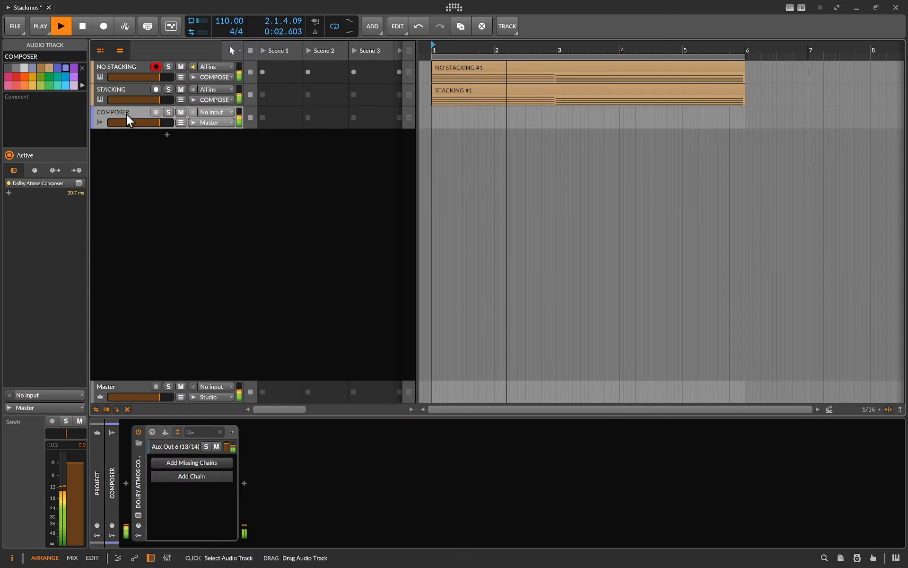
pyautogui.click(139, 516)
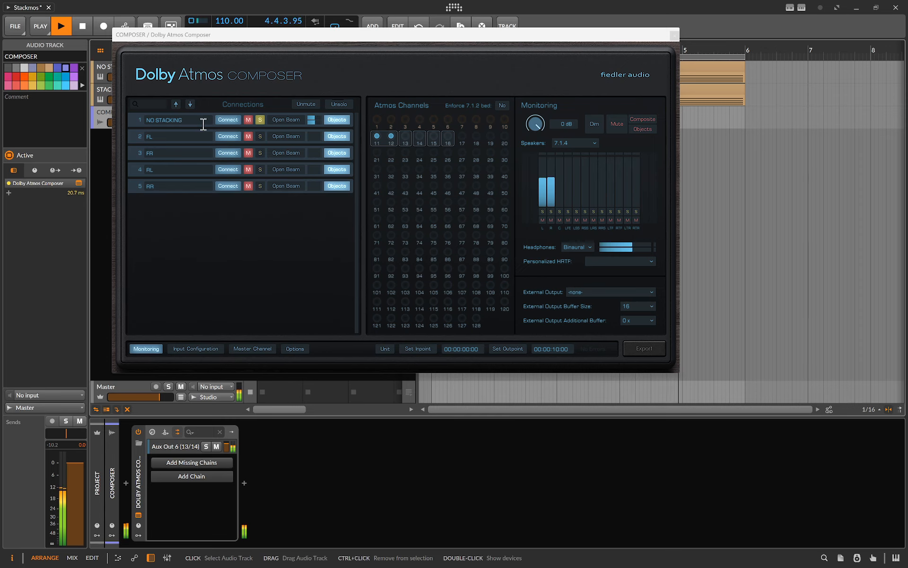
pyautogui.moveTo(339, 36); pyautogui.dragTo(393, 171)
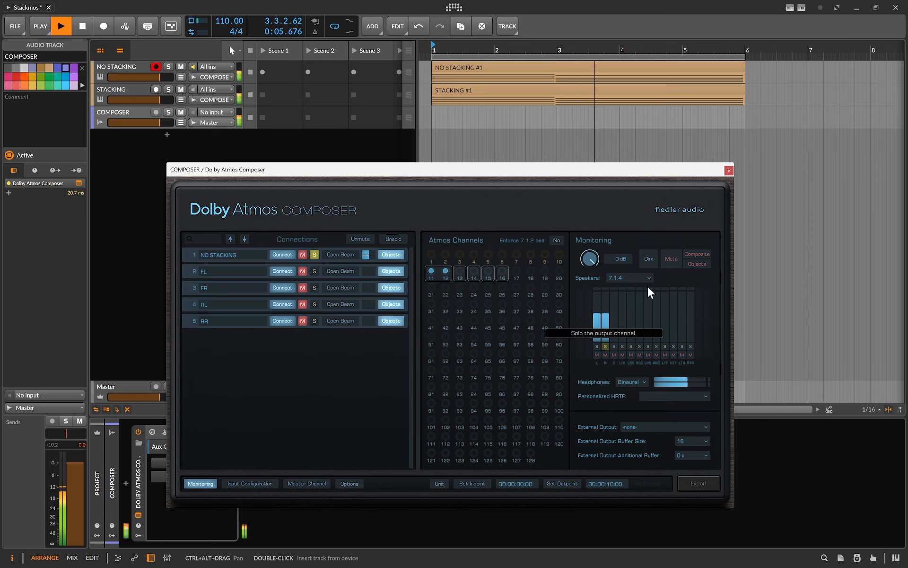
pyautogui.click(729, 171)
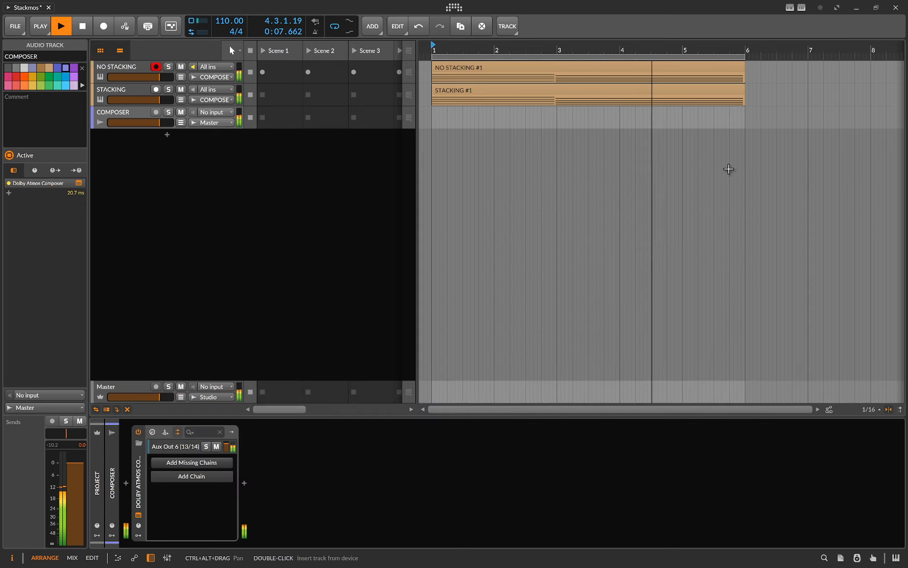
# Open the STACKING track's Poly Grid and inspect its Random modulator mapping and voice stacking settings
pyautogui.click(128, 97)
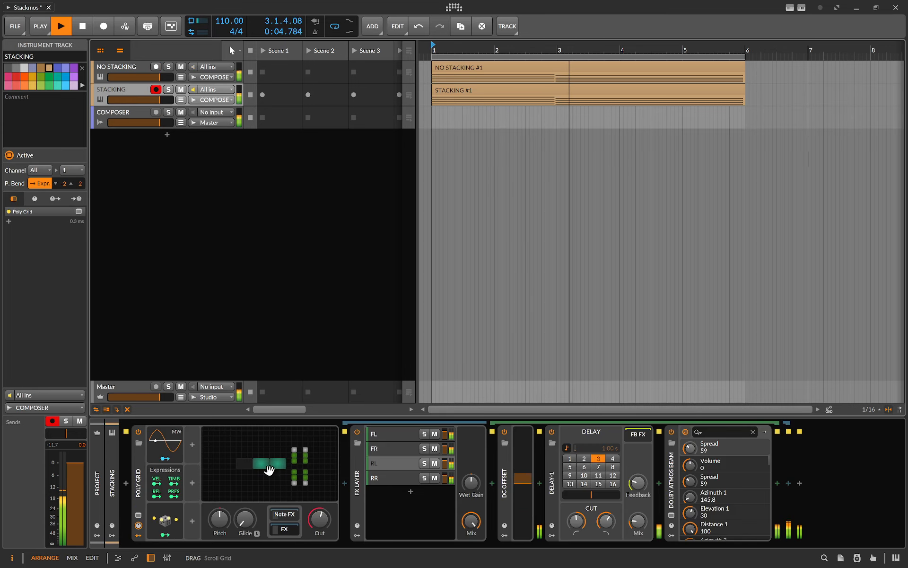
pyautogui.doubleClick(268, 470)
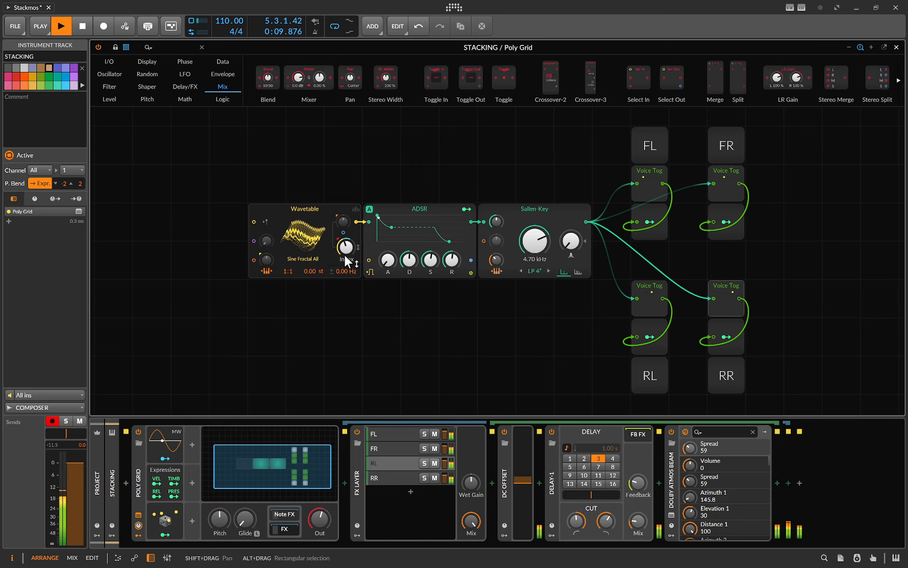
pyautogui.click(163, 523)
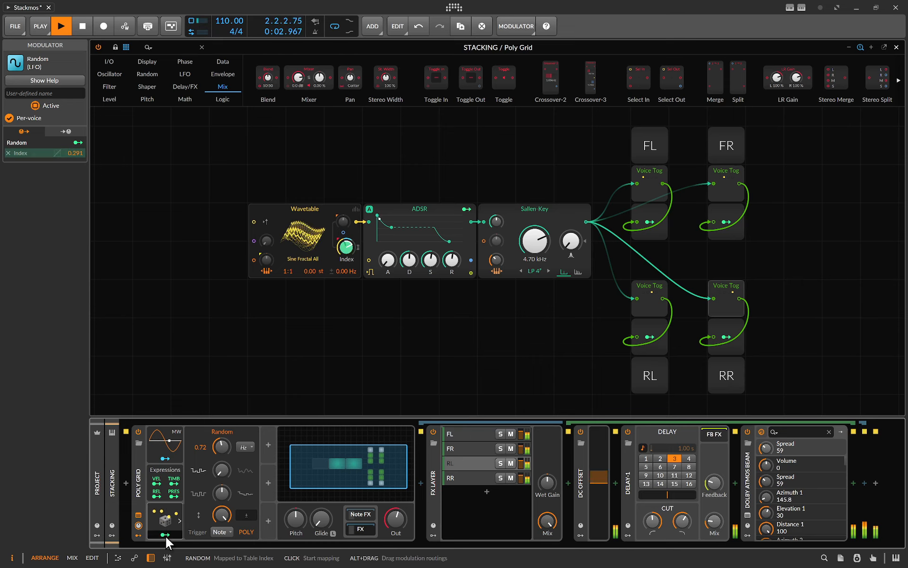
pyautogui.click(165, 535)
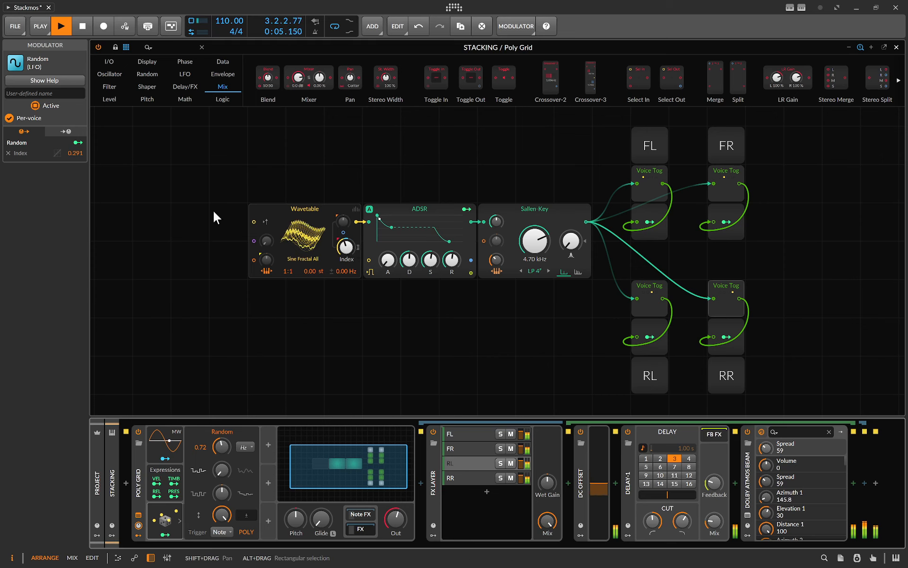
pyautogui.click(140, 498)
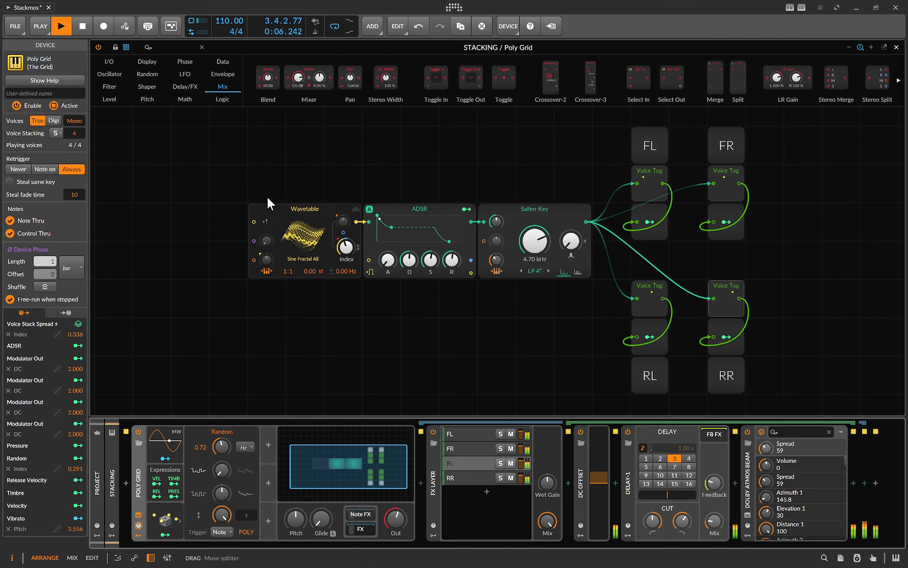
pyautogui.click(897, 50)
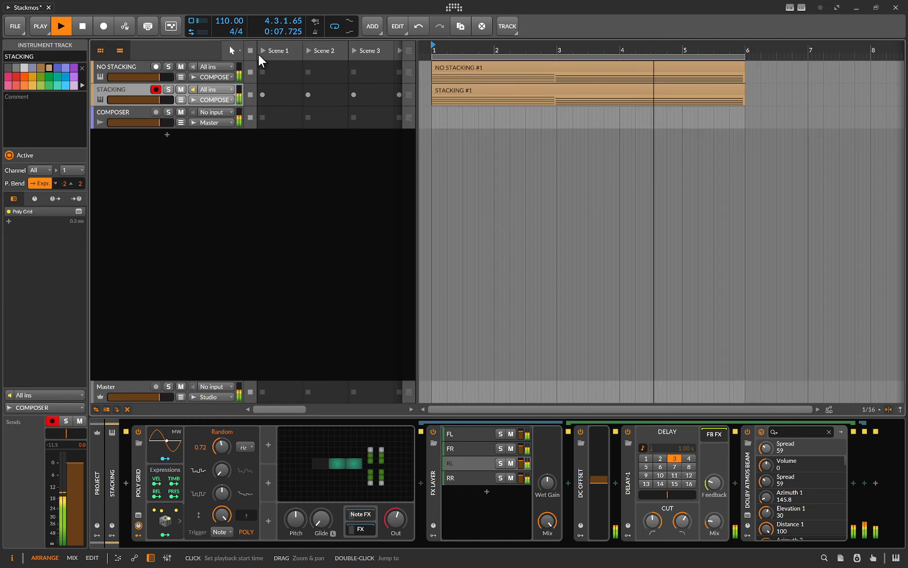
# Open the NO STACKING track's Poly Grid and show the Wavetable oscillator's unison settings
pyautogui.click(123, 71)
pyautogui.click(231, 485)
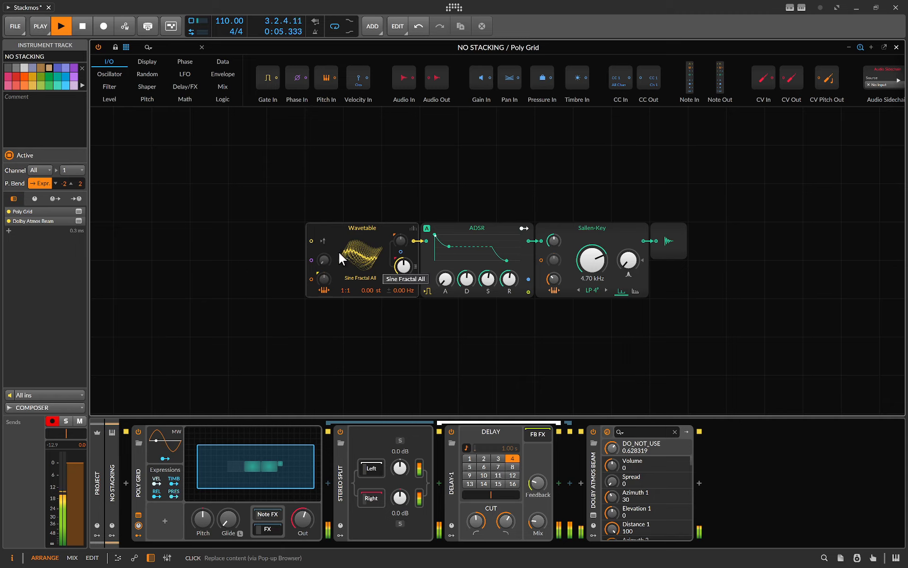
pyautogui.click(414, 229)
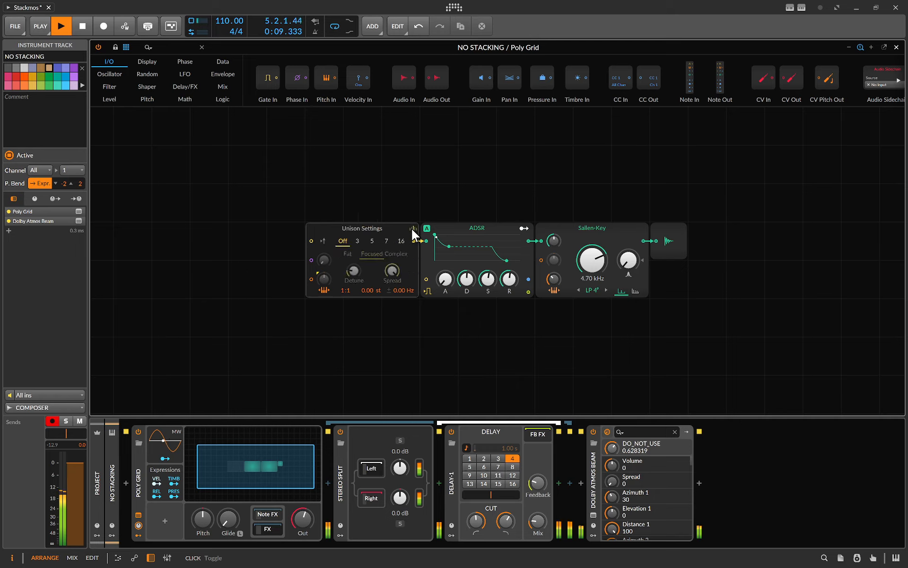
# Try 3 unison voices with a lower detune, then set unison back to Off
pyautogui.click(356, 241)
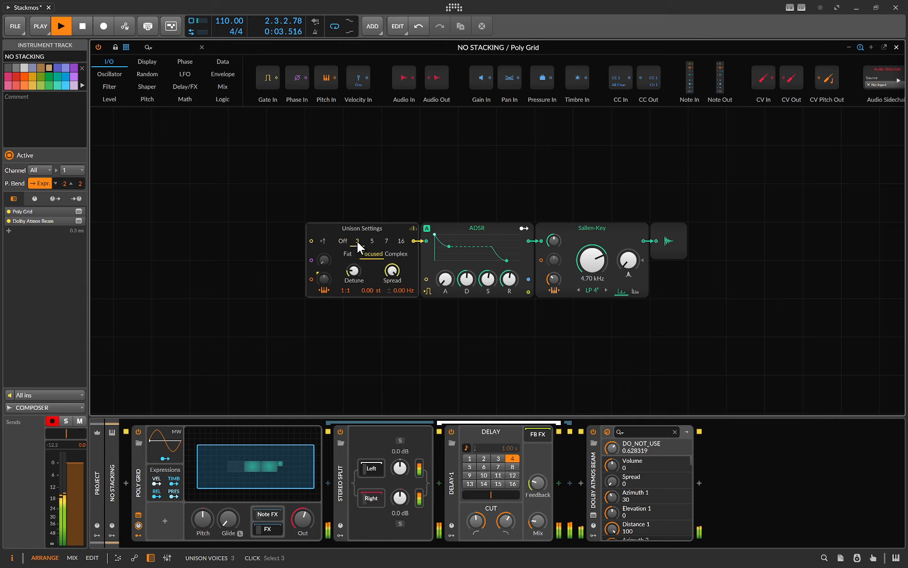
pyautogui.moveTo(355, 272); pyautogui.dragTo(355, 282)
pyautogui.click(343, 241)
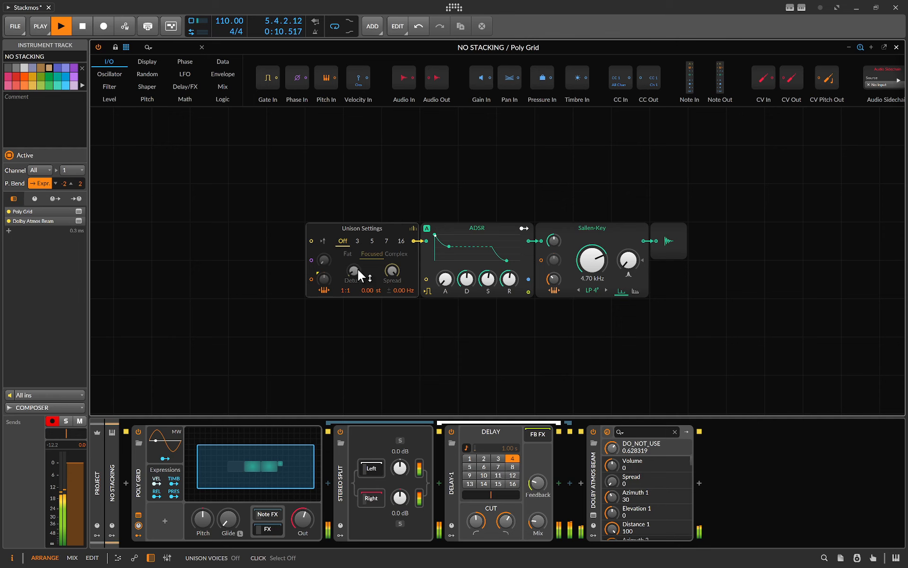
# Open the STACKING track's Poly Grid and inspect which voice each Voice Stack Toggle module passes
pyautogui.click(896, 47)
pyautogui.click(118, 100)
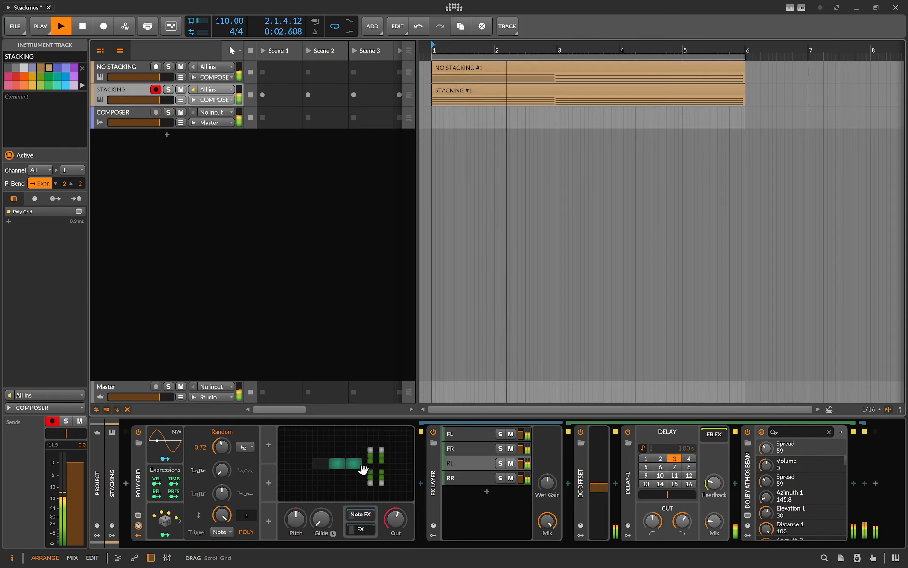
pyautogui.click(363, 468)
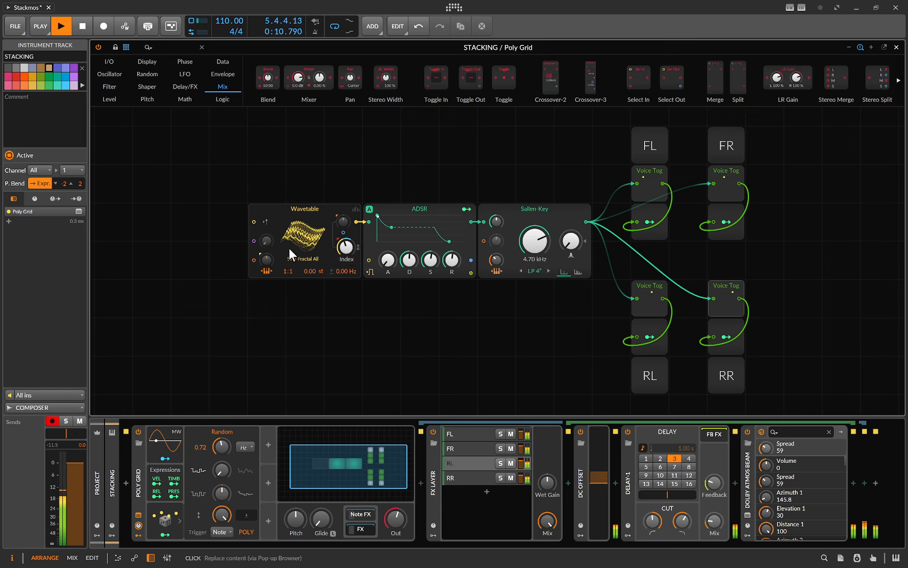
pyautogui.click(649, 174)
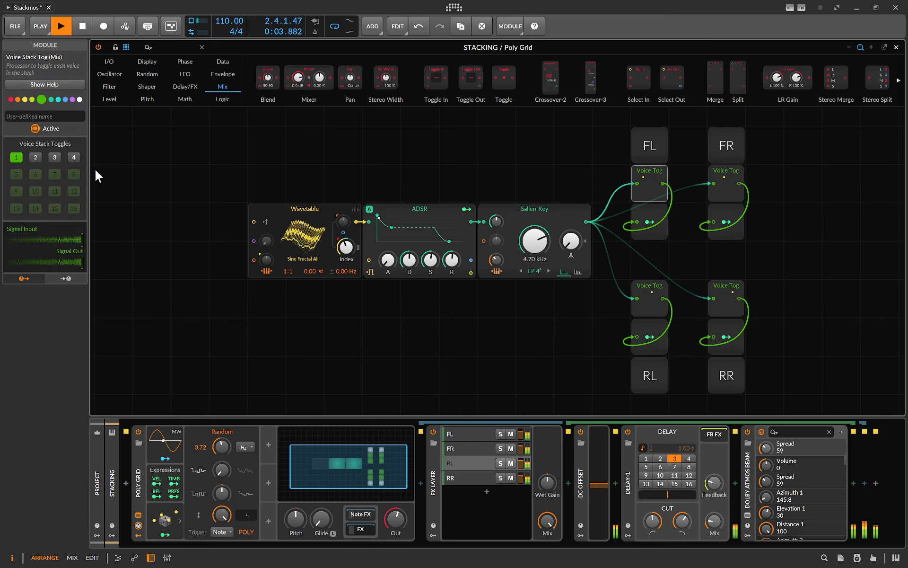
pyautogui.click(731, 179)
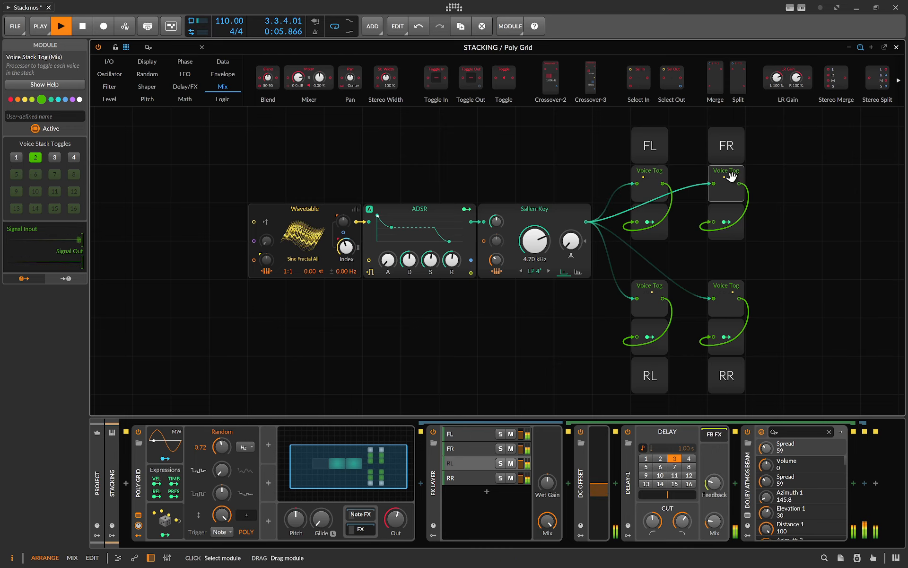
pyautogui.click(721, 299)
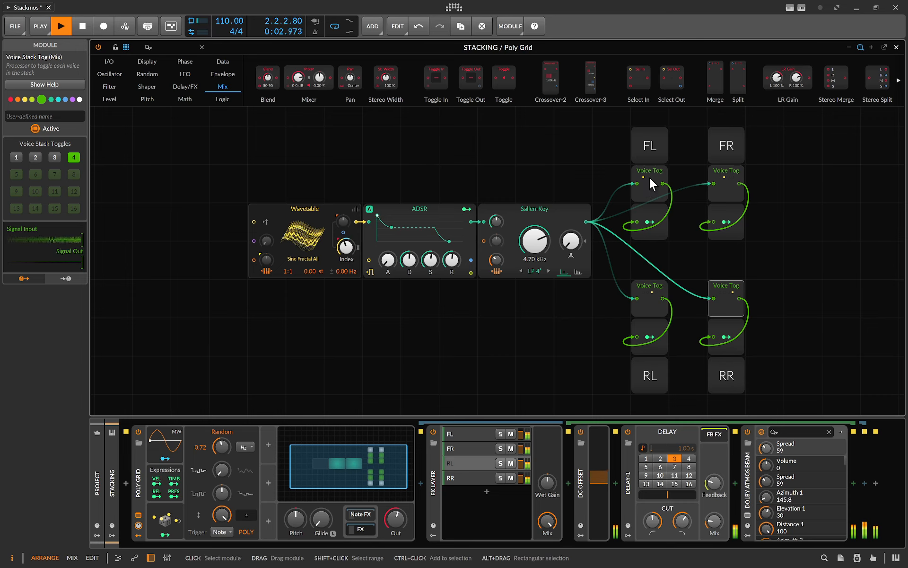
pyautogui.click(651, 220)
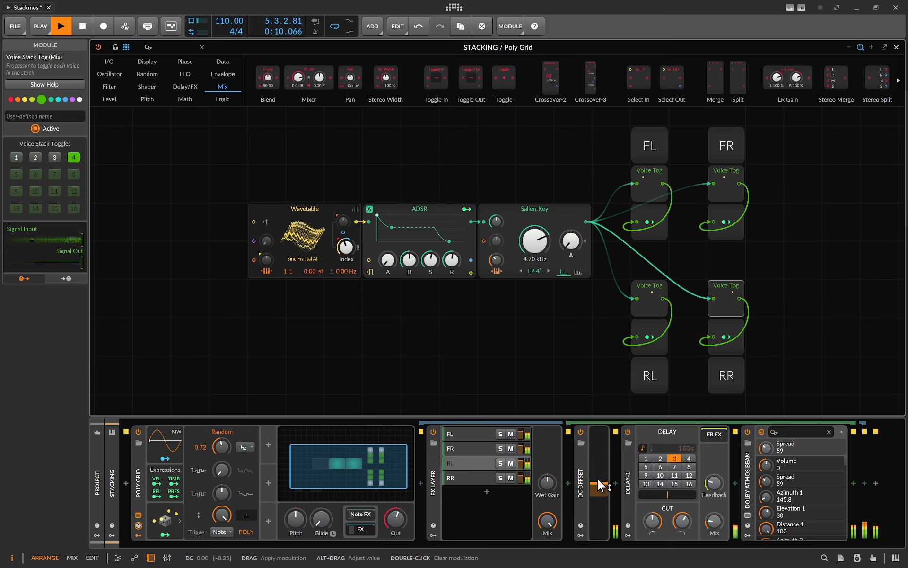
# Open the RL layer's Dolby Atmos Beam panner to inspect it, then close it and the grid editor
pyautogui.click(747, 515)
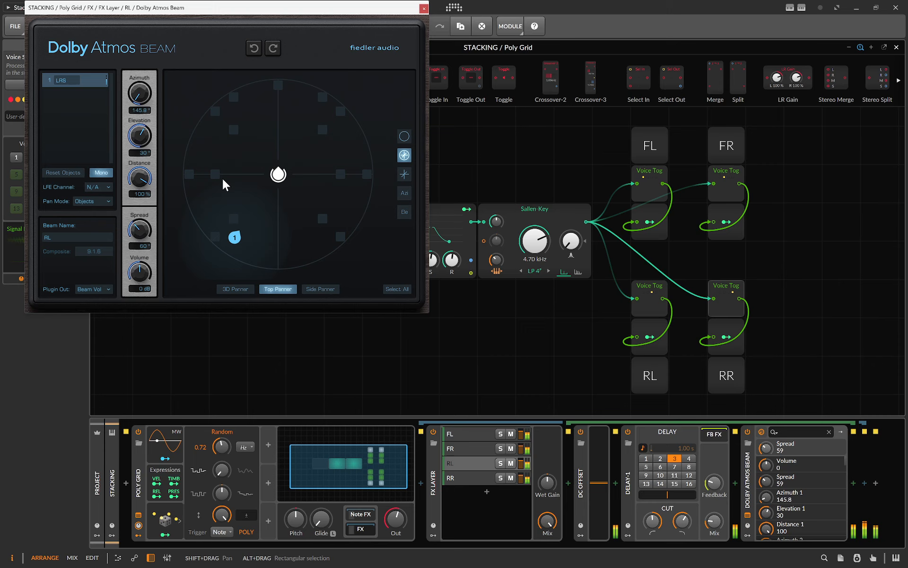
pyautogui.click(424, 8)
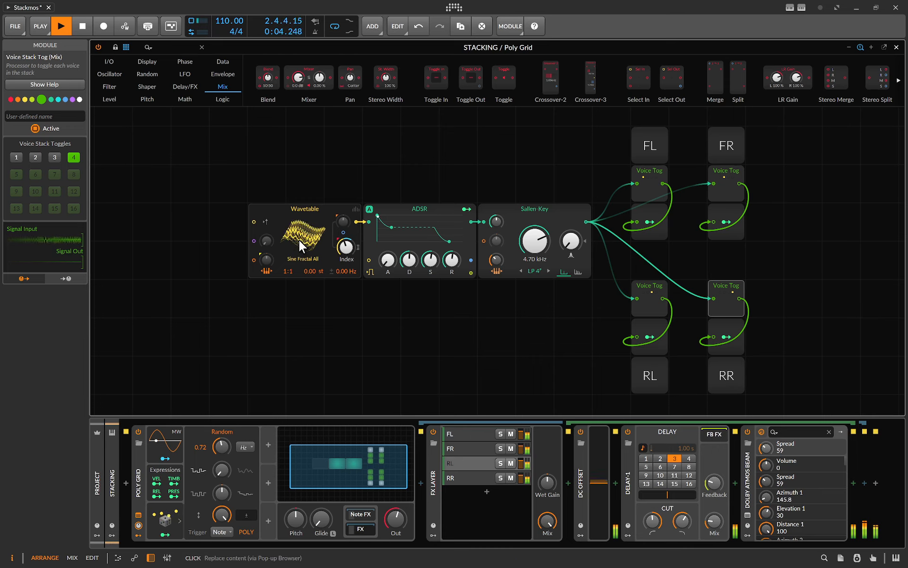
pyautogui.click(897, 47)
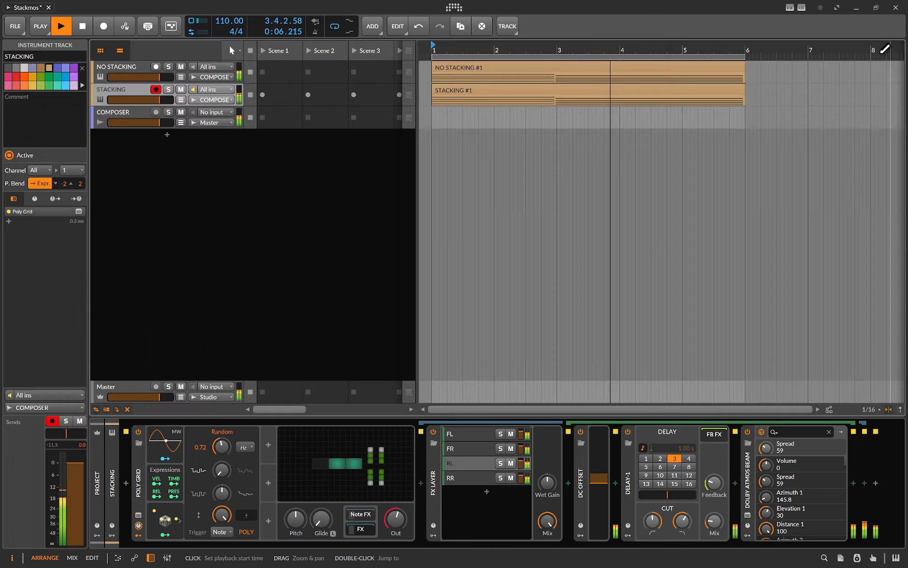
# Open the COMPOSER track's Dolby Atmos Composer window and move it into view
pyautogui.click(106, 70)
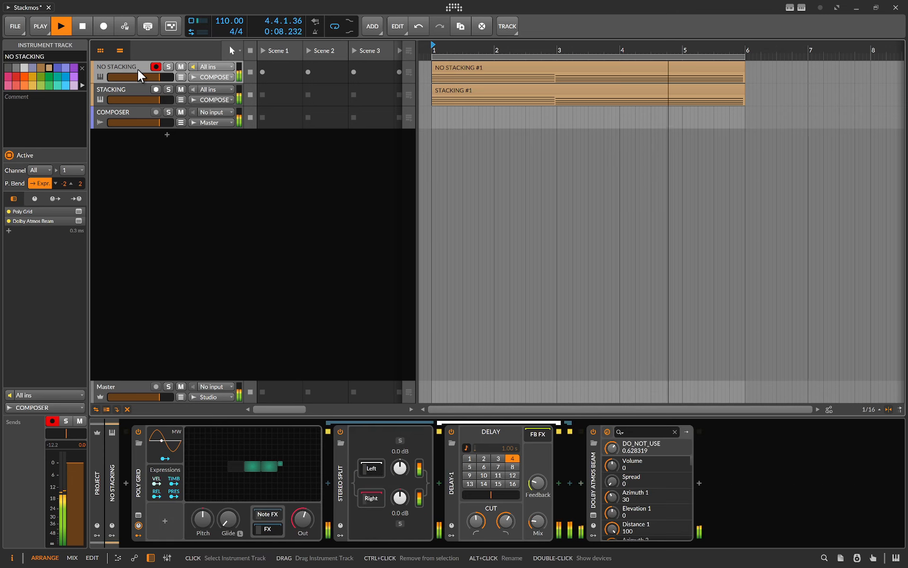
pyautogui.click(117, 391)
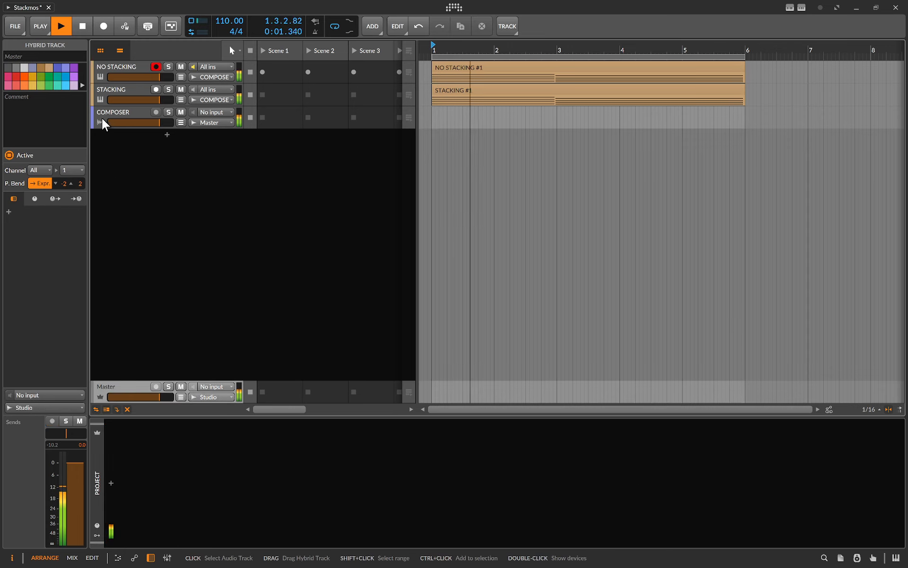
pyautogui.click(116, 115)
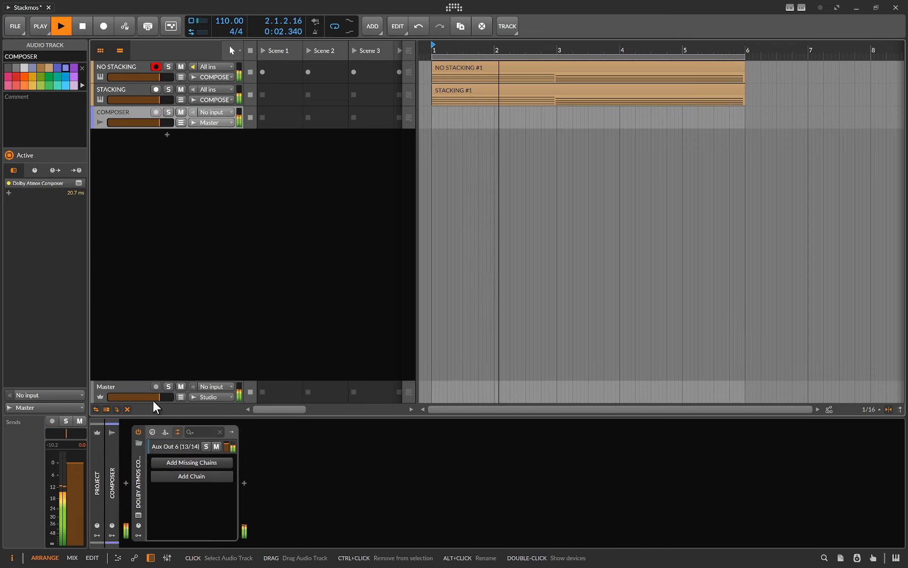
pyautogui.click(138, 515)
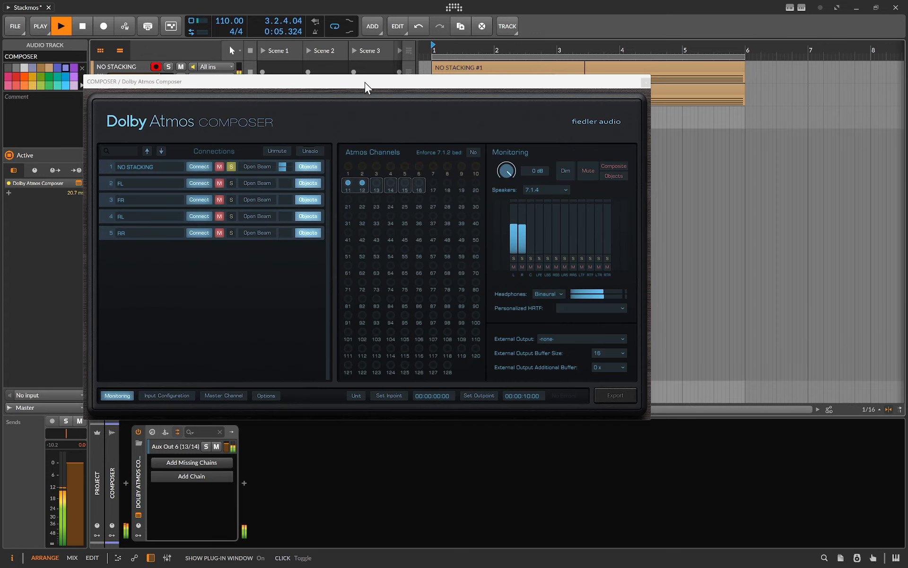
pyautogui.moveTo(366, 84); pyautogui.dragTo(506, 123)
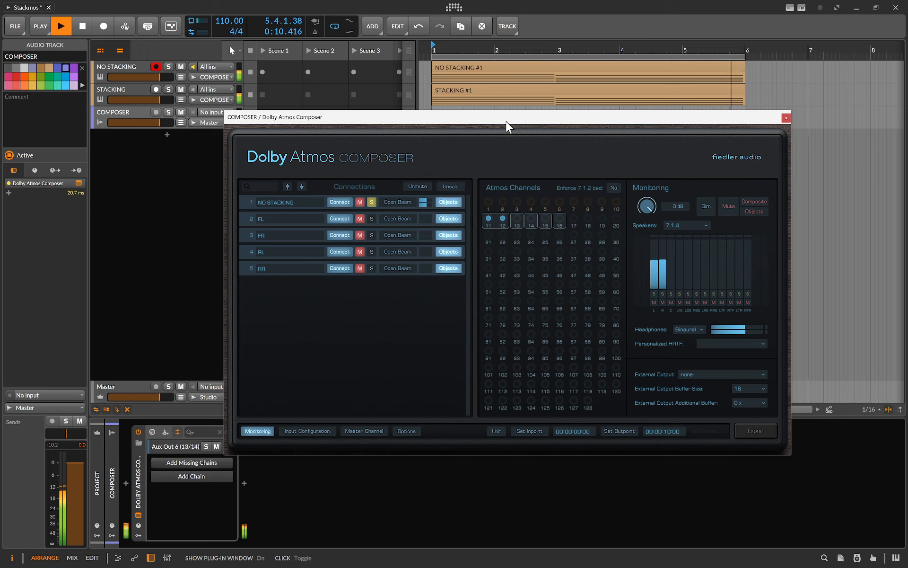
# Unsolo the NO STACKING connection and solo the FL connection in Dolby Atmos Composer
pyautogui.click(372, 202)
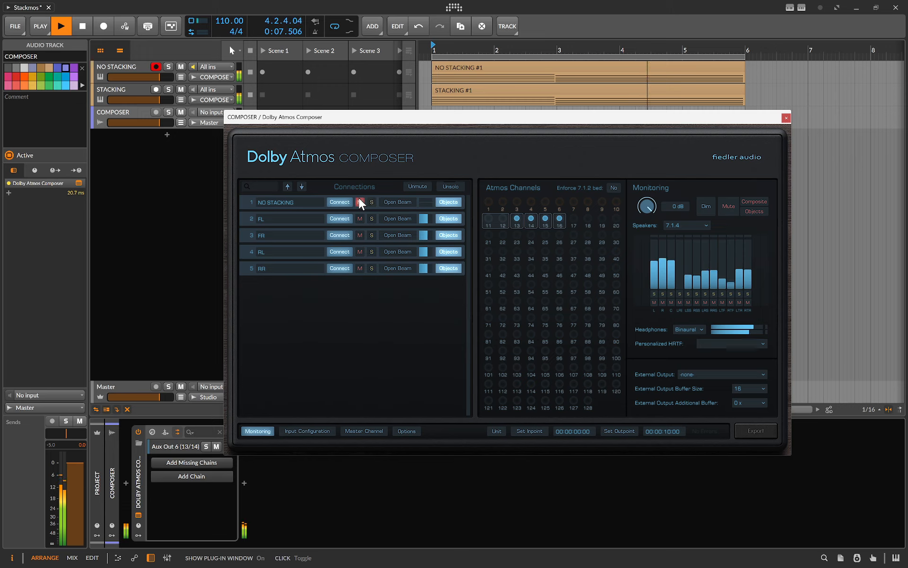
pyautogui.click(372, 220)
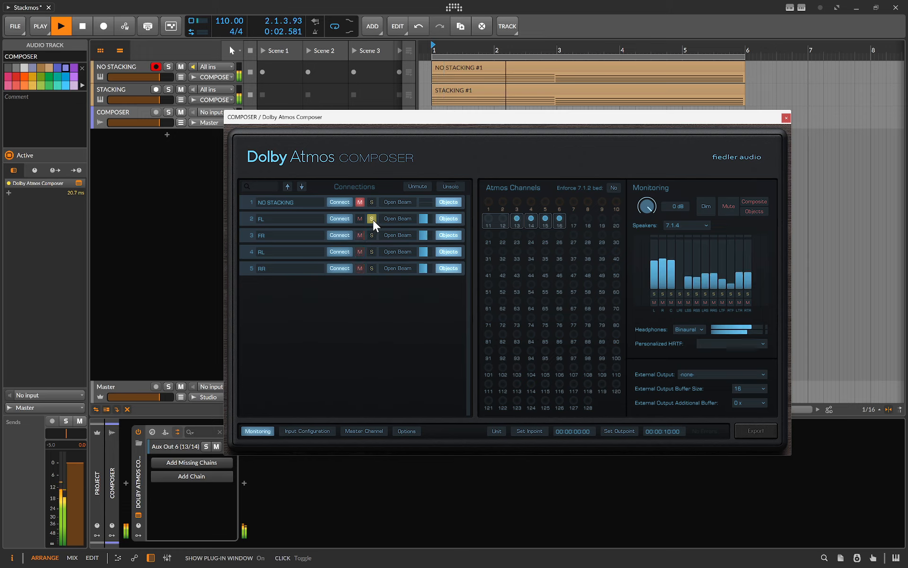
# Audition the FR, RL and RR connections one at a time by soloing and then unsoloing each in Dolby Atmos Composer
pyautogui.click(372, 235)
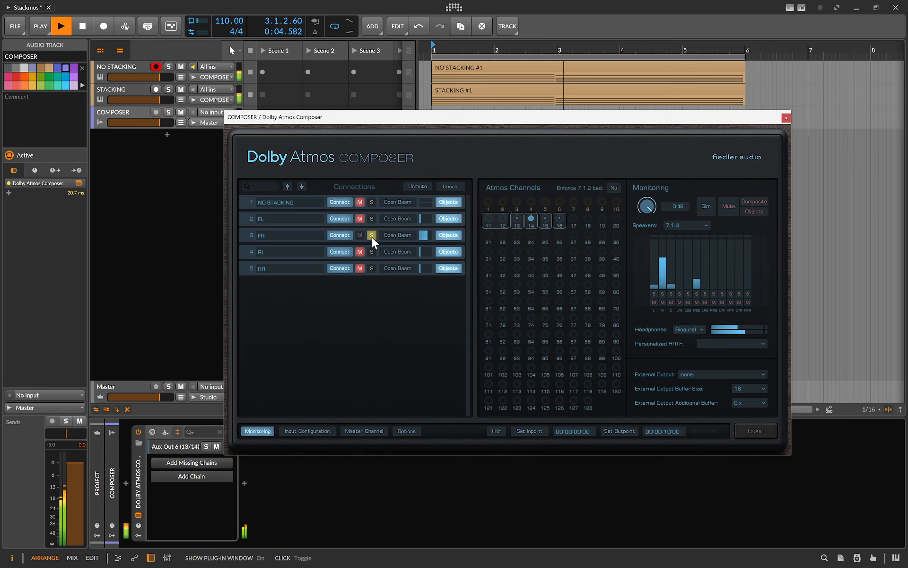
pyautogui.click(371, 235)
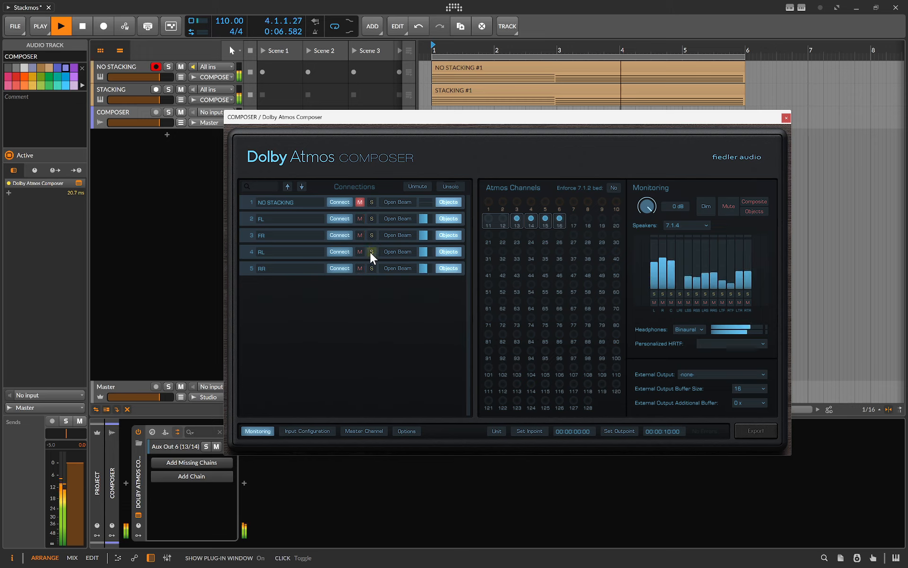
pyautogui.click(371, 251)
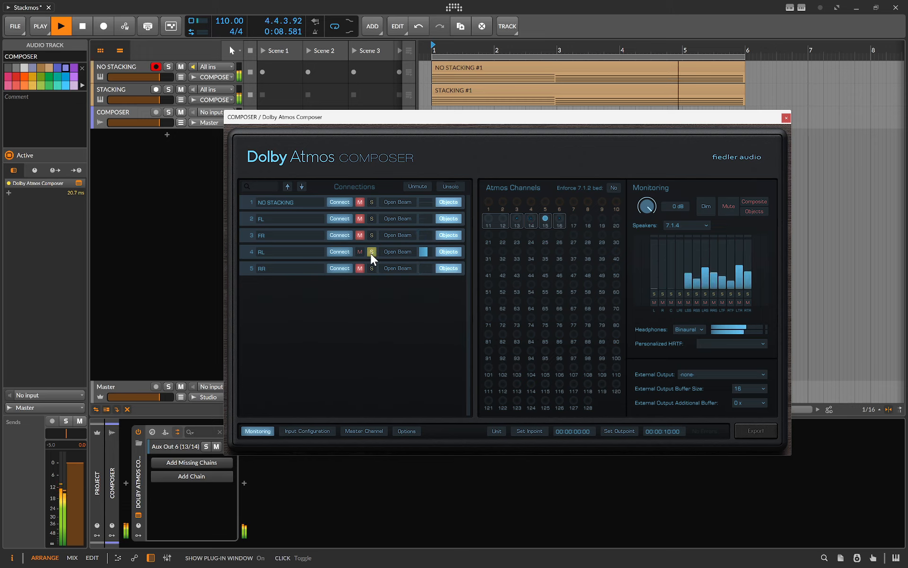
pyautogui.click(371, 251)
pyautogui.click(372, 269)
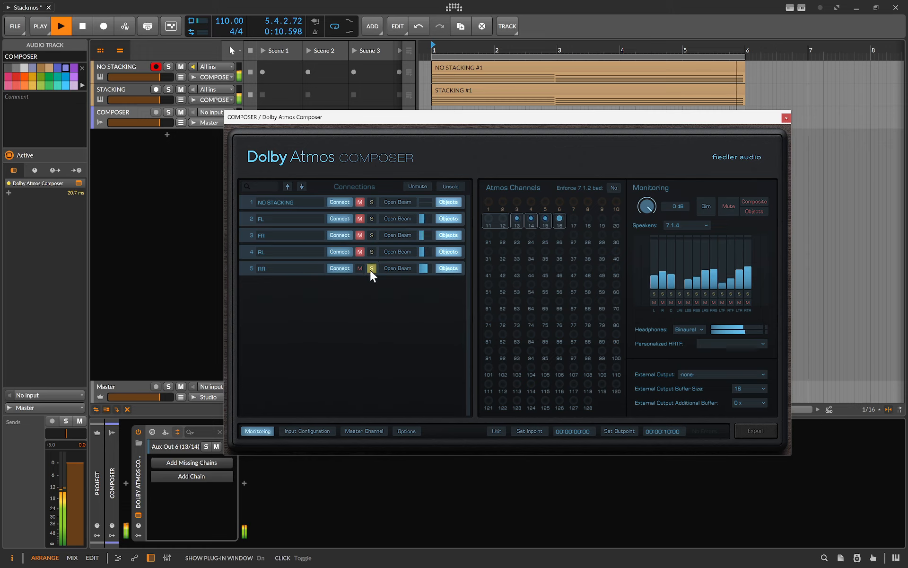
pyautogui.click(371, 268)
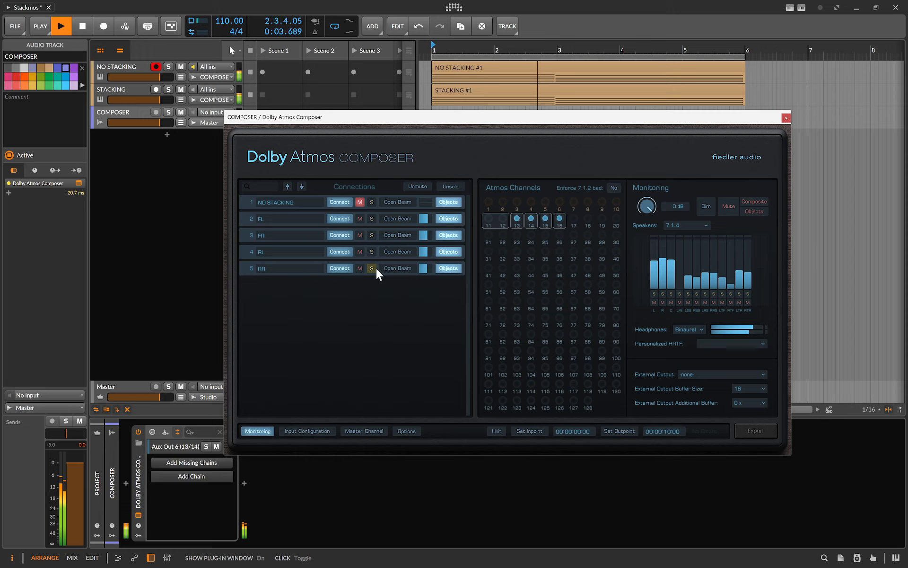
# Audition the NO STACKING connection by soloing it and then unsoloing it
pyautogui.click(372, 202)
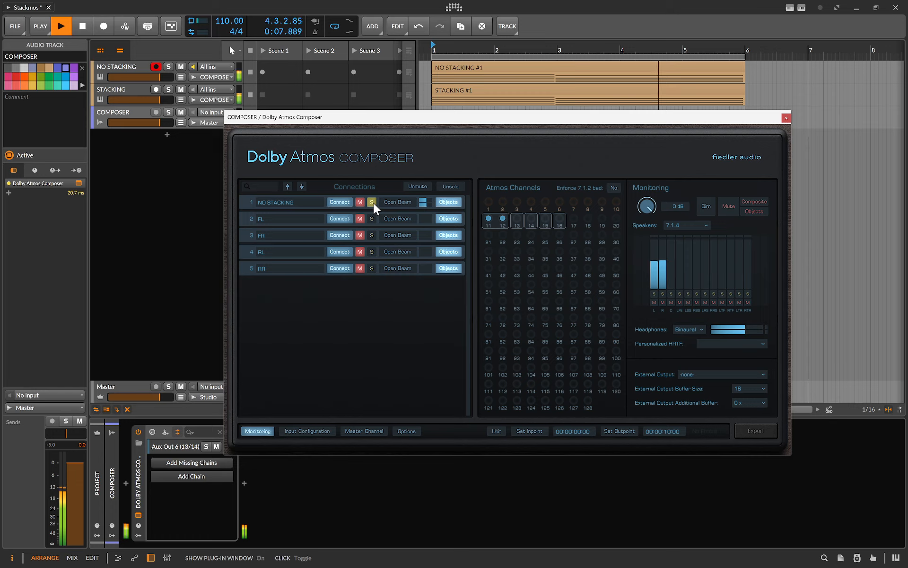
pyautogui.click(372, 202)
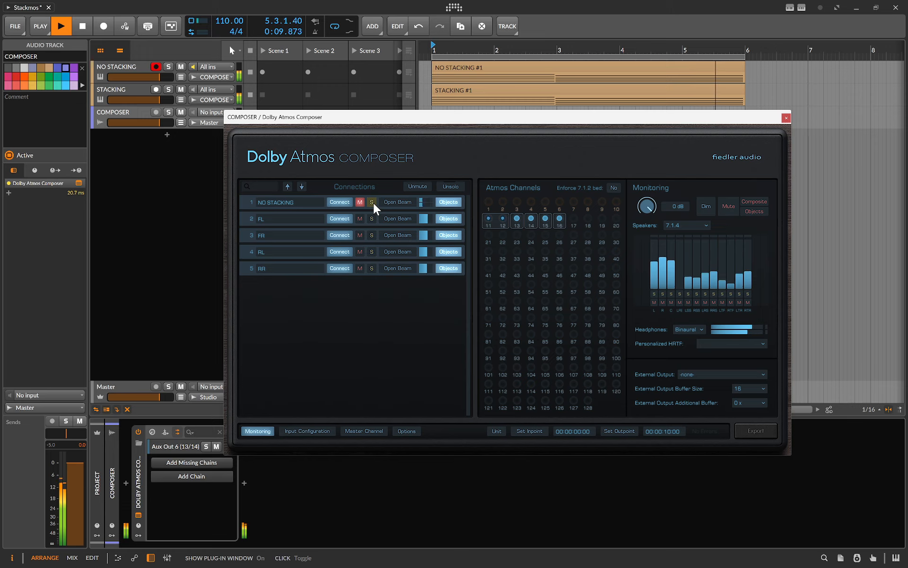